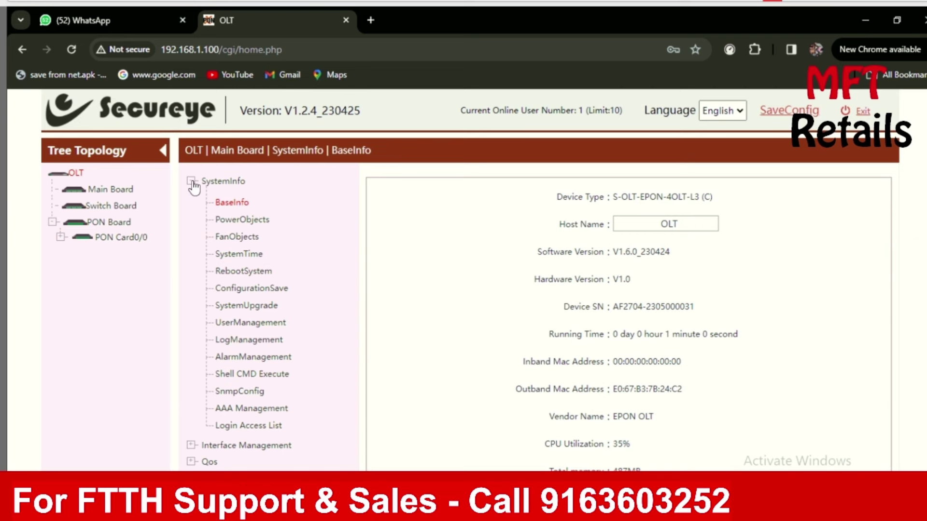
# Step: Examine the OLT's VLAN global information and the list of existing VLANs in the VLAN configuration
pyautogui.click(192, 181)
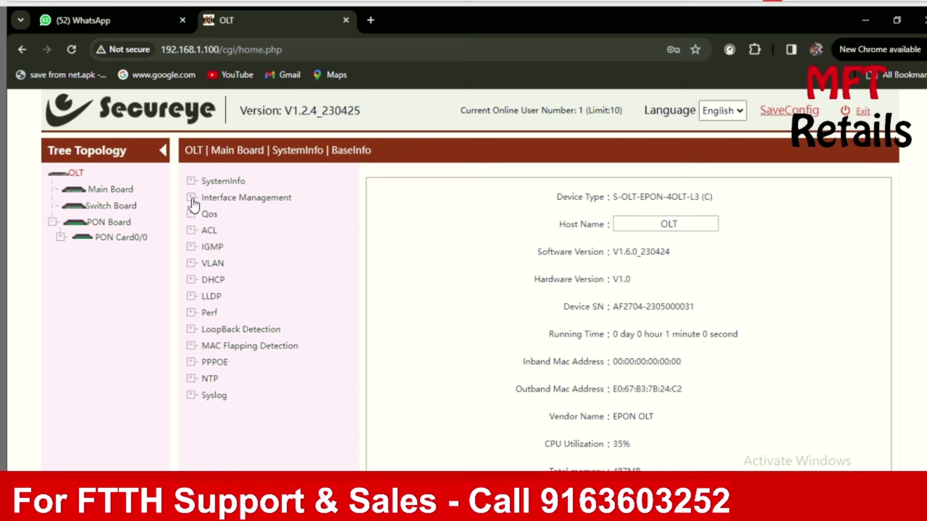
pyautogui.click(192, 198)
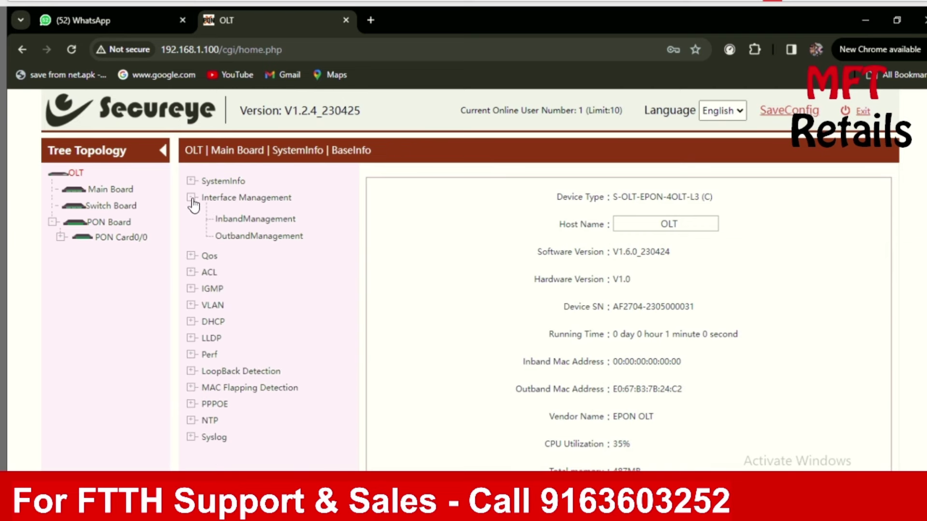
pyautogui.click(191, 198)
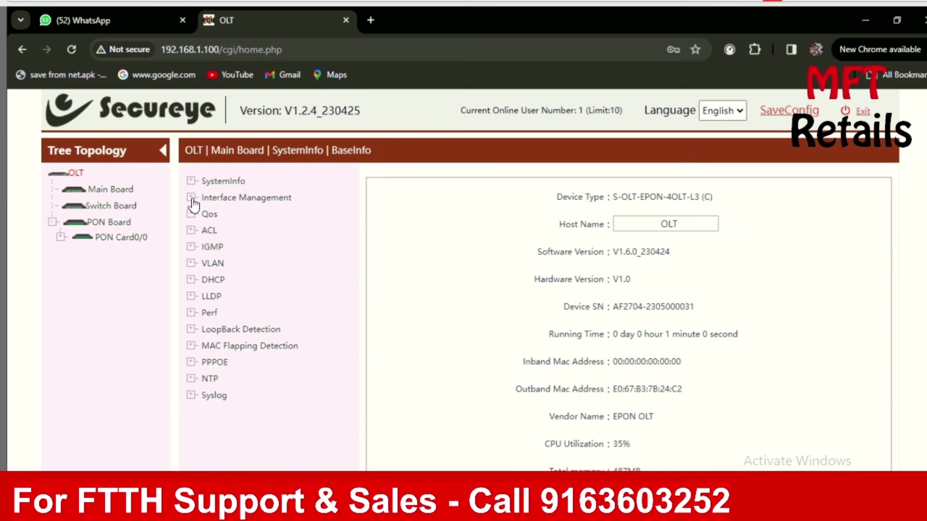
pyautogui.click(192, 264)
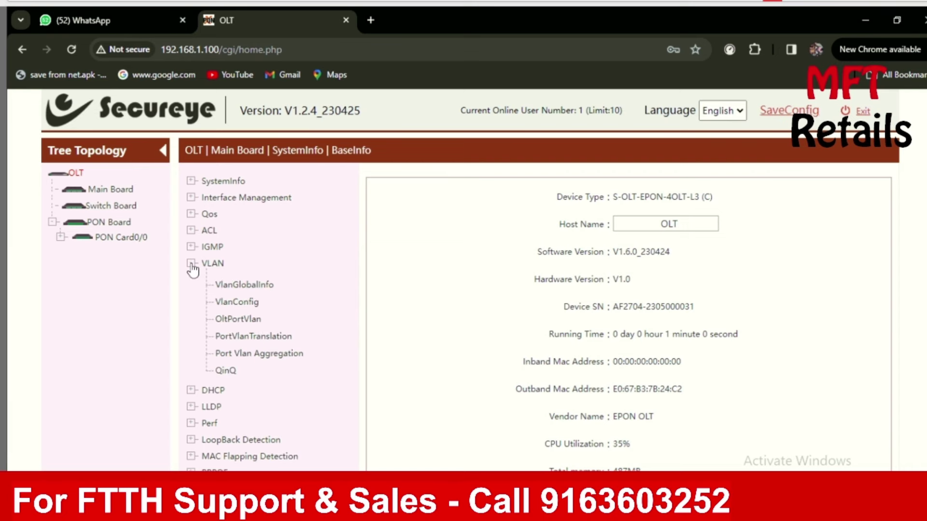
pyautogui.click(244, 286)
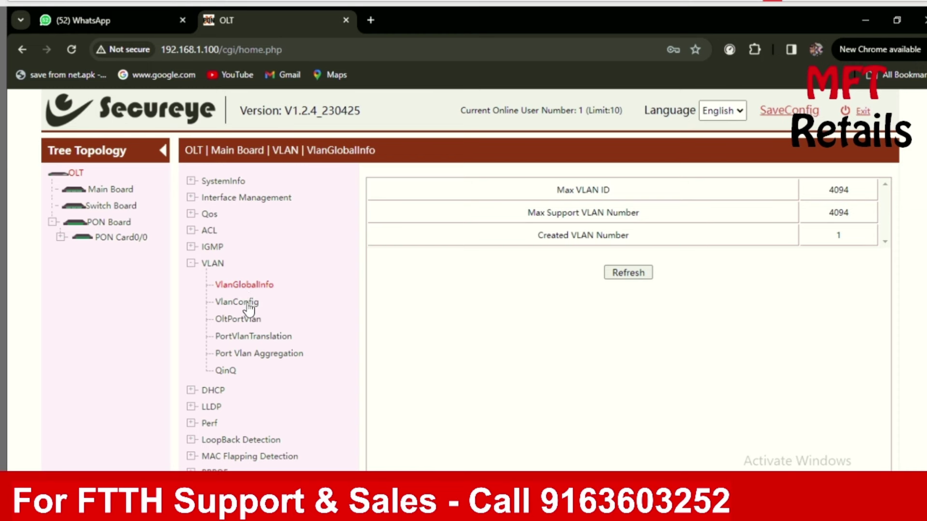
pyautogui.click(248, 304)
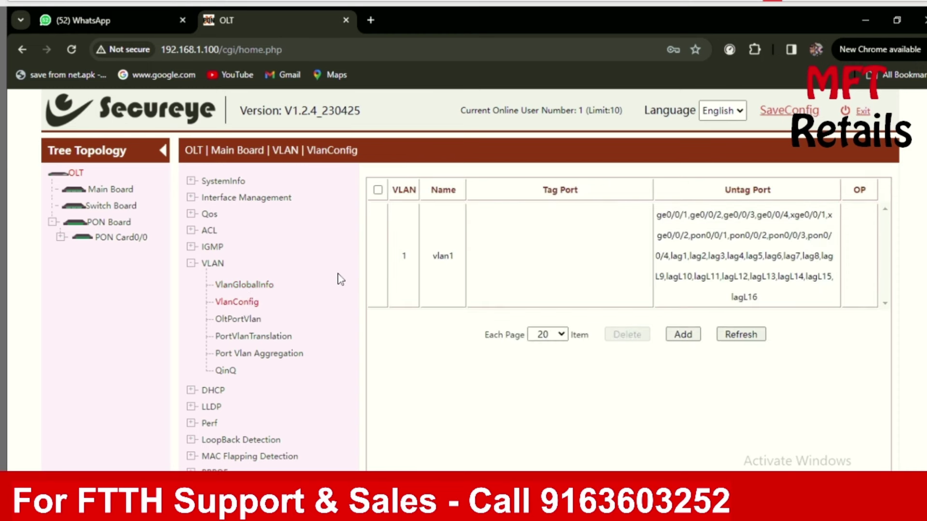
pyautogui.click(254, 287)
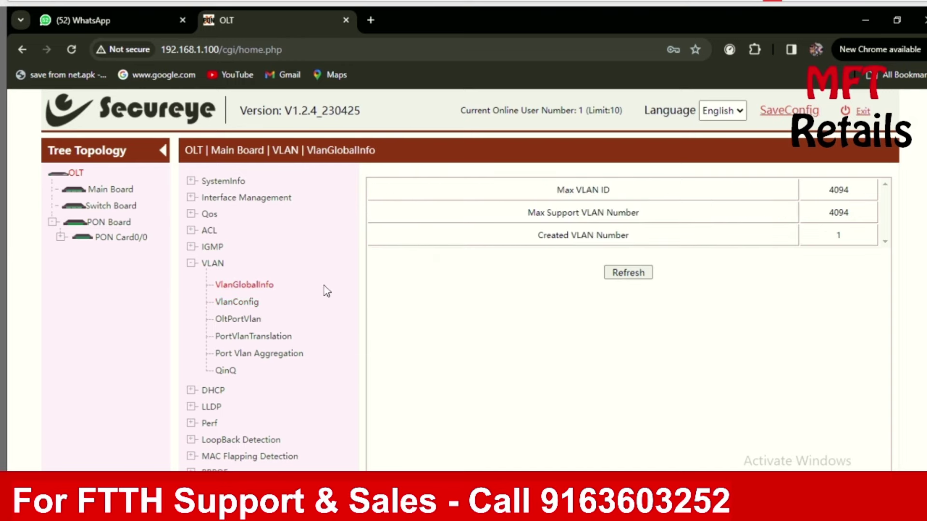
pyautogui.click(255, 304)
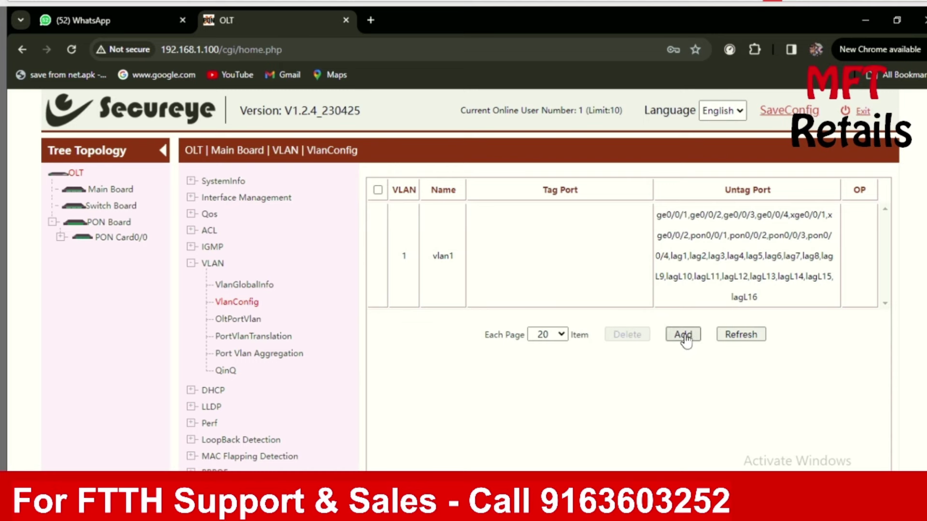
pyautogui.click(698, 343)
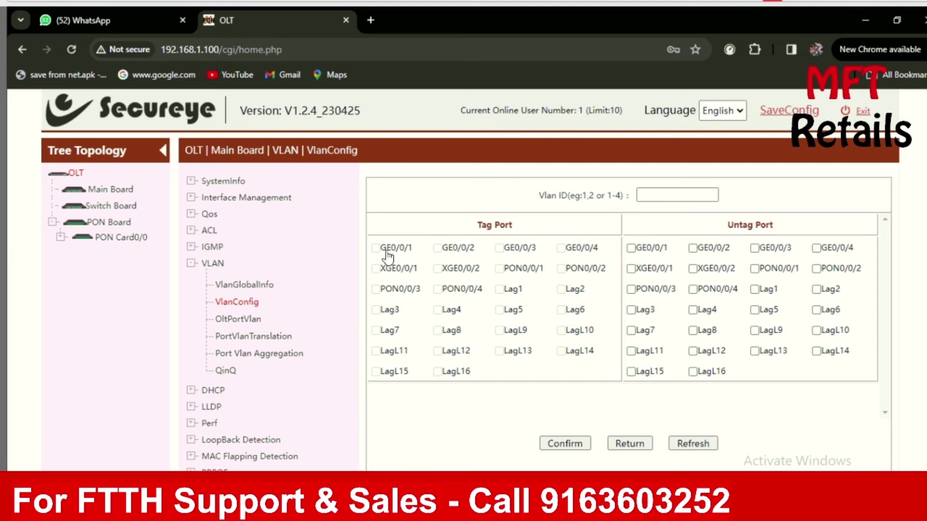
pyautogui.click(629, 444)
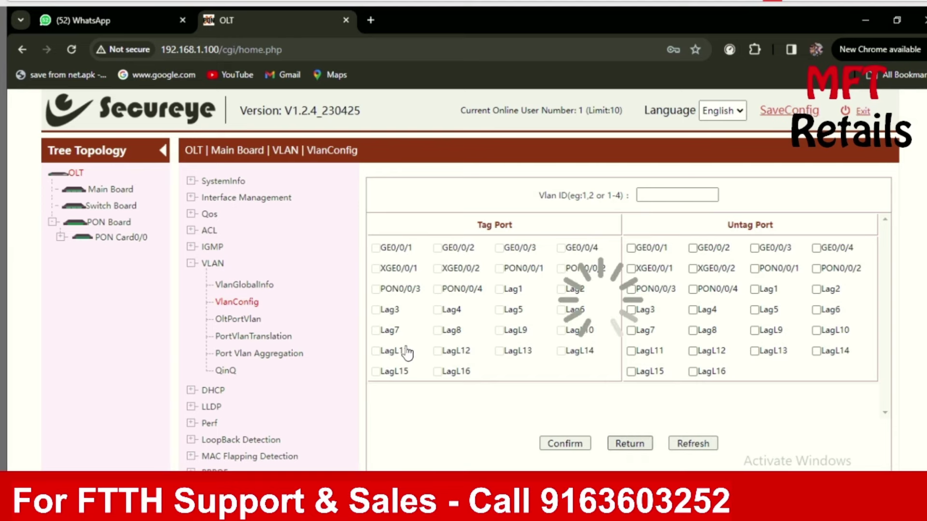
pyautogui.click(247, 337)
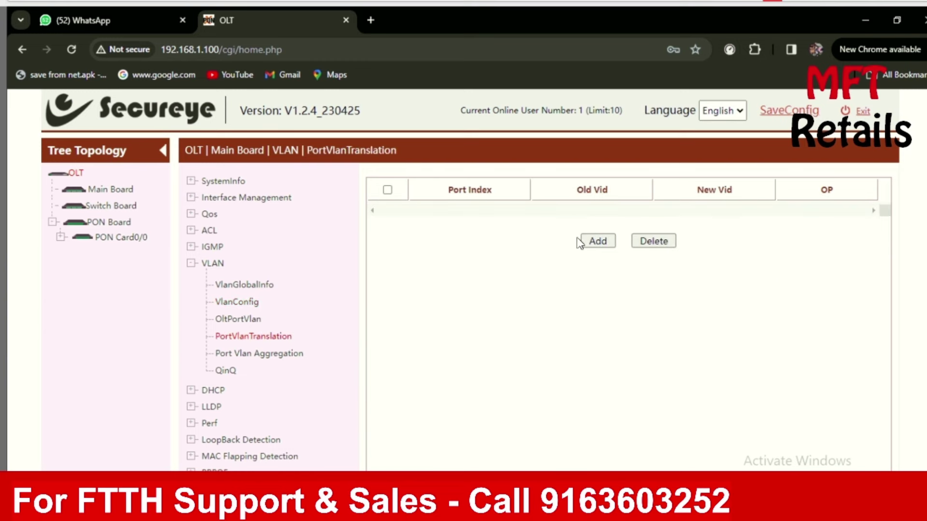
# Step: In the OLT port VLAN settings, set the VLAN mode of PON0/0/1 and PON0/0/2 to Hybrid and apply each
pyautogui.click(250, 320)
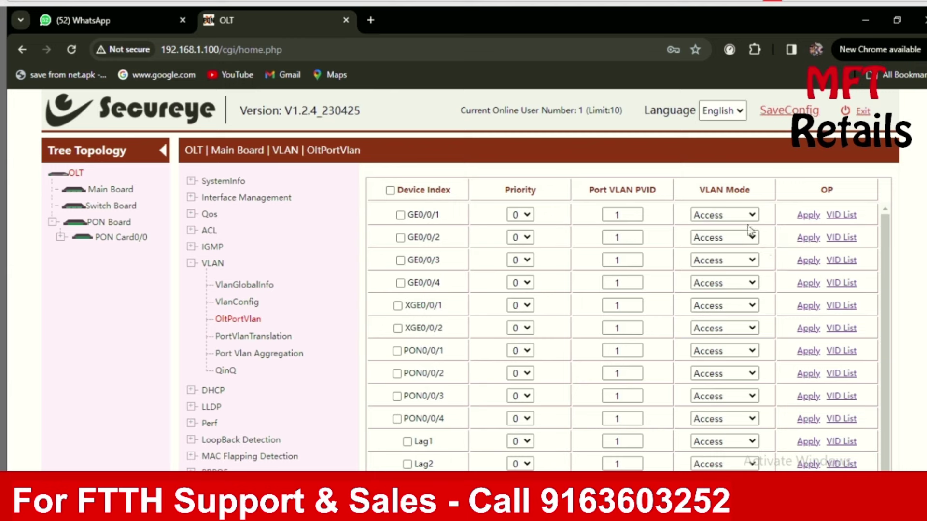
pyautogui.click(711, 351)
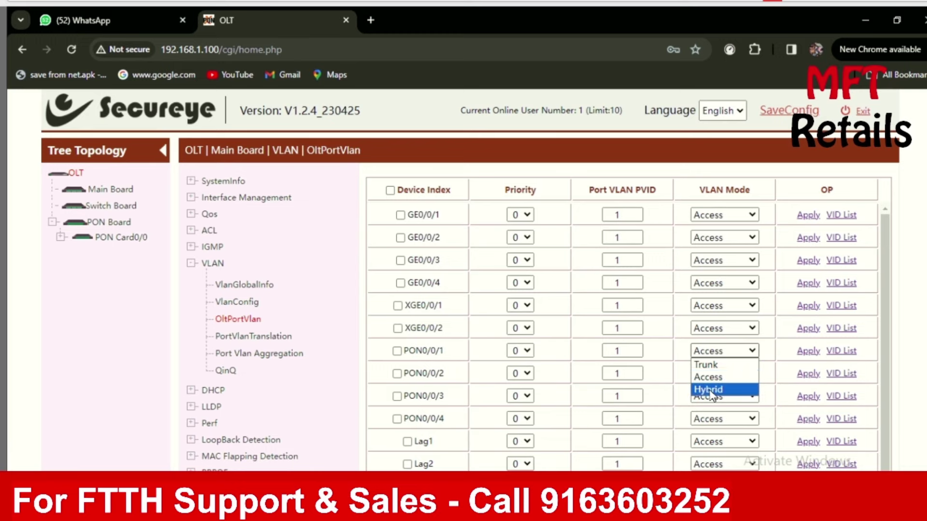
pyautogui.click(711, 390)
pyautogui.click(808, 353)
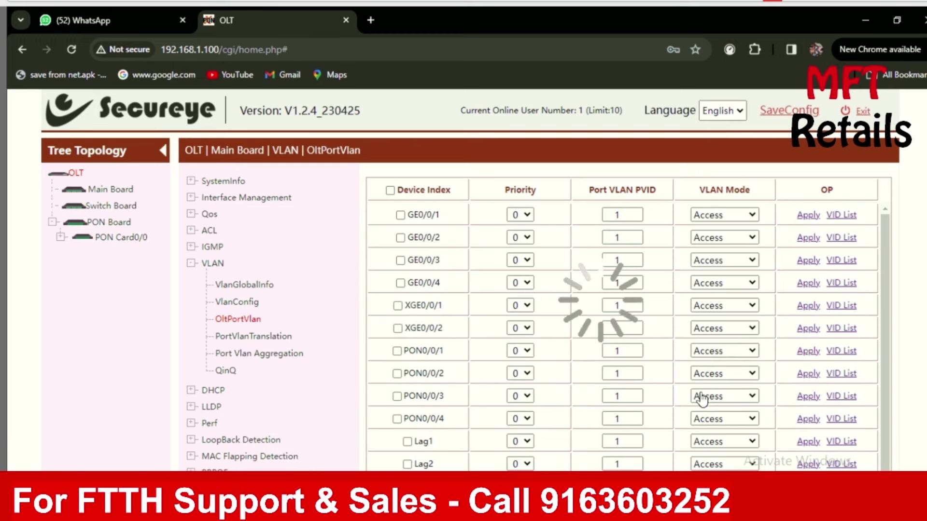
pyautogui.click(717, 376)
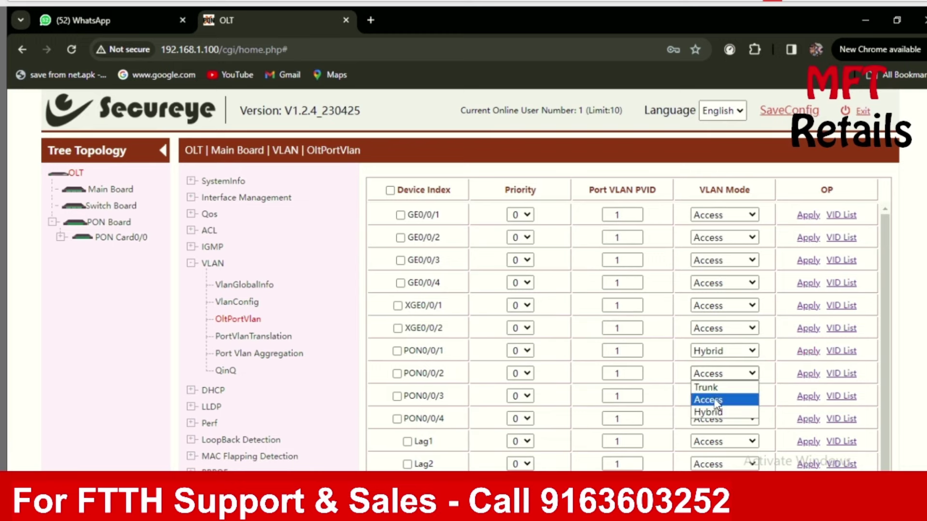
pyautogui.click(716, 413)
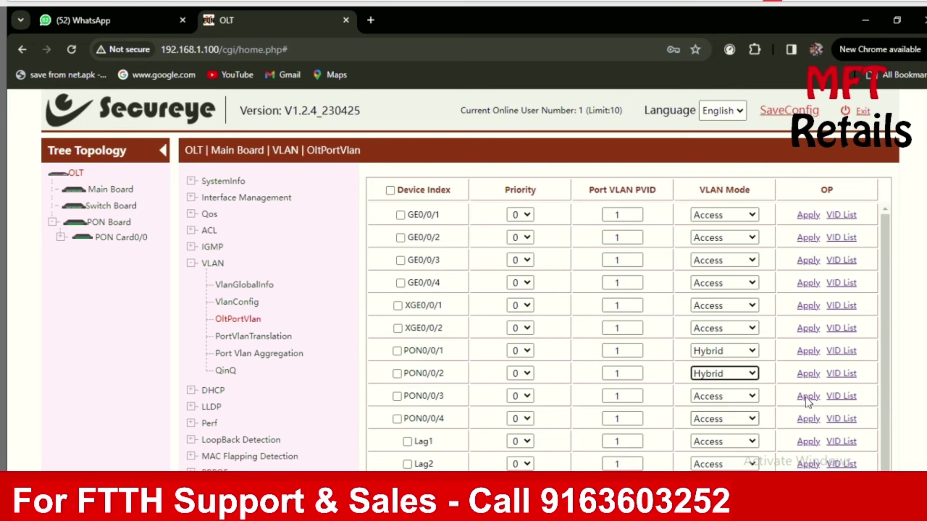
pyautogui.click(807, 376)
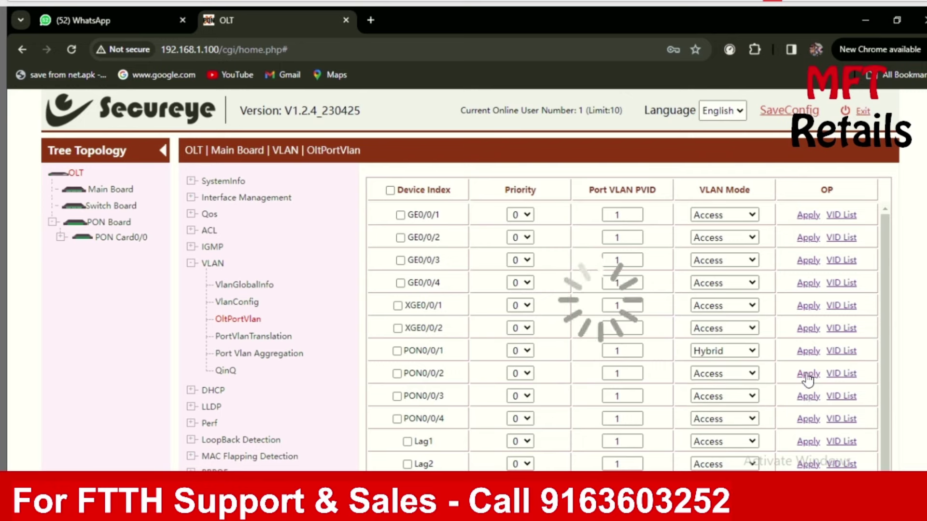
# Step: Set the VLAN mode of PON0/0/3 and PON0/0/4 to Hybrid and apply each change
pyautogui.click(726, 397)
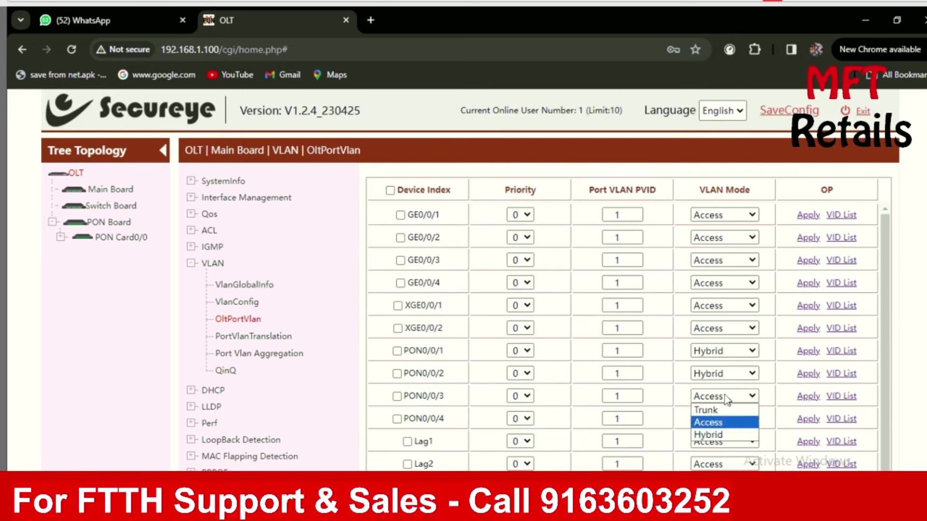
pyautogui.click(723, 436)
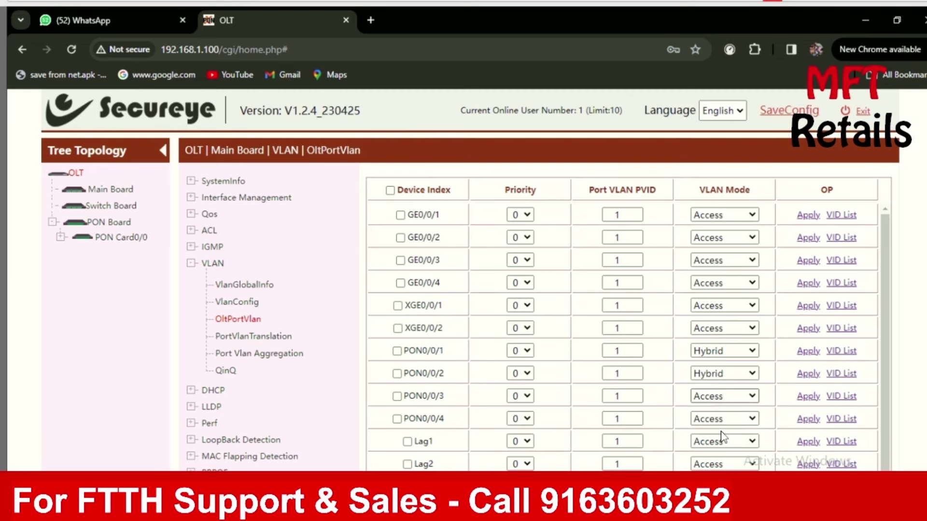
pyautogui.click(809, 401)
pyautogui.click(727, 424)
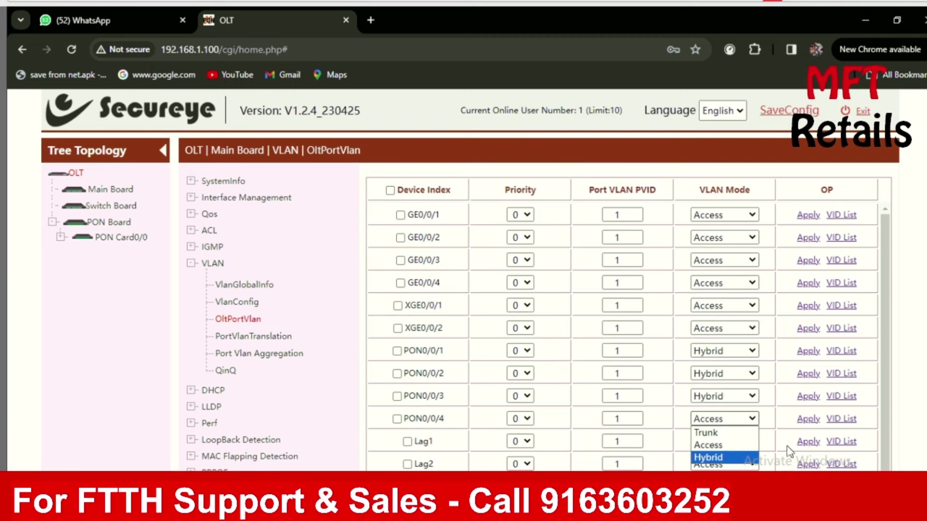
pyautogui.press('Return')
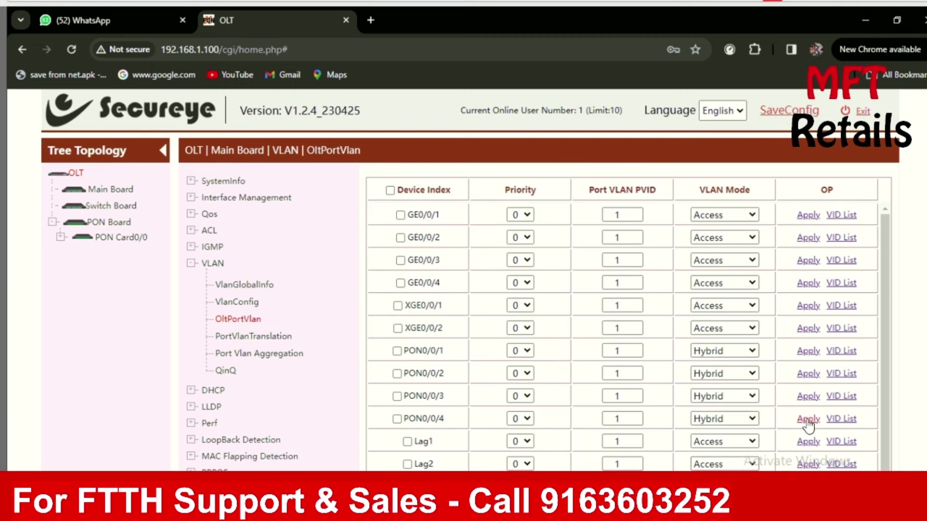
pyautogui.click(807, 421)
# Step: Set the VLAN mode of uplink port GE0/0/1 to Hybrid and apply it
pyautogui.click(738, 218)
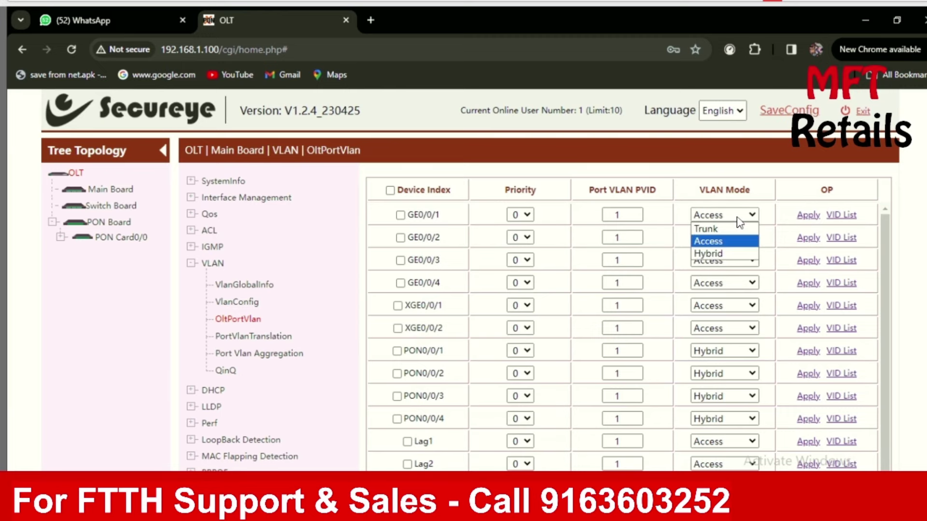
pyautogui.click(716, 255)
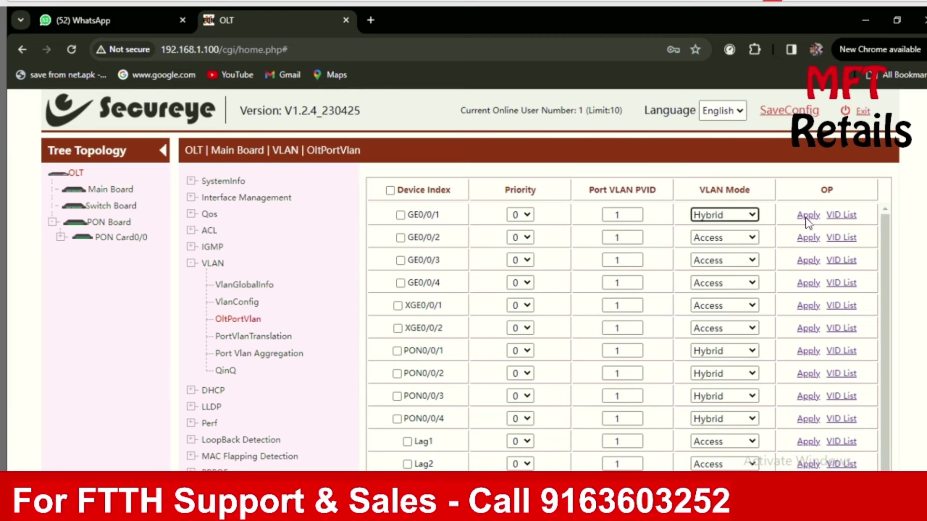
pyautogui.click(806, 217)
# Step: Add VLAN 1161 in the VLAN configuration with GE0/0/1 and PON0/0/1 through PON0/0/4 as tagged ports
pyautogui.click(242, 302)
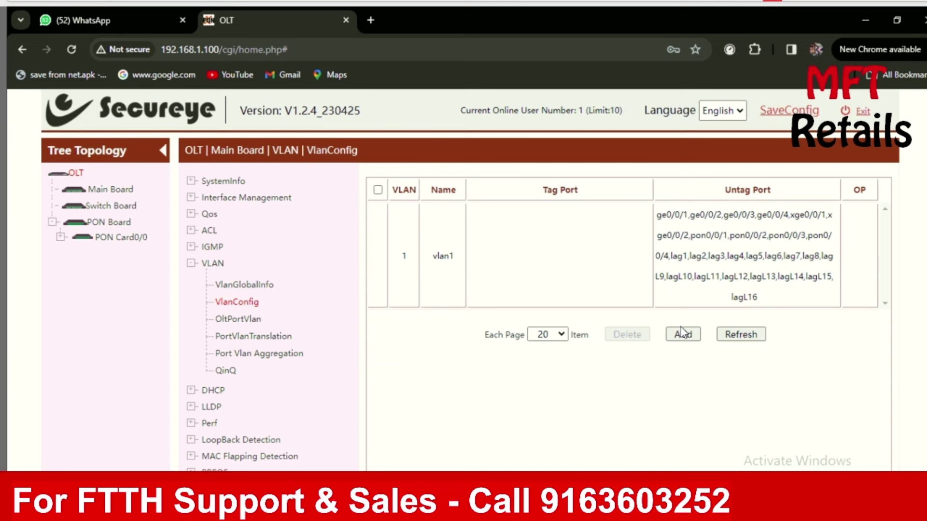
pyautogui.click(683, 334)
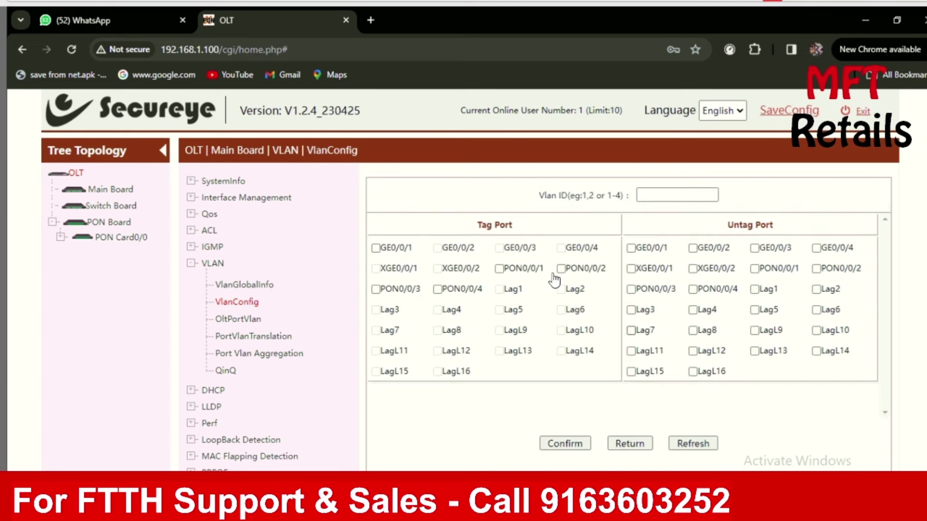
pyautogui.click(654, 195)
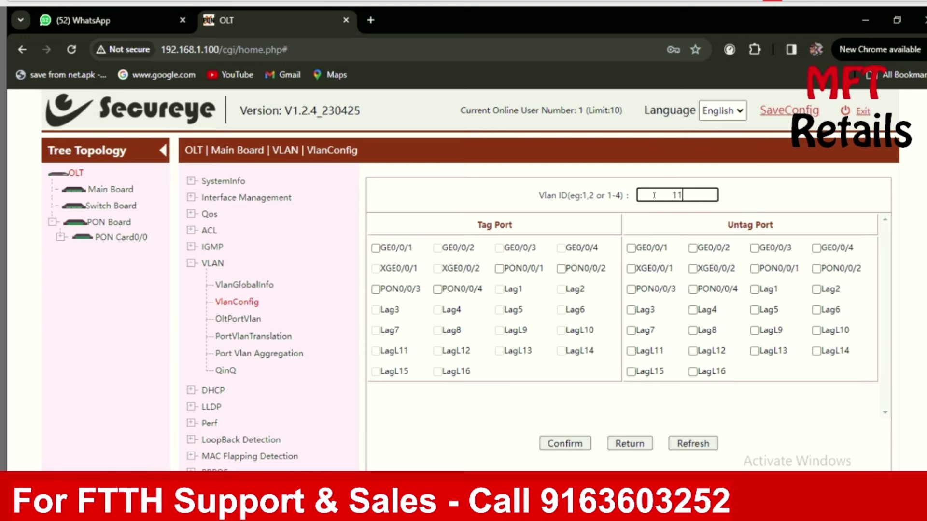
pyautogui.write('1161')
pyautogui.click(376, 248)
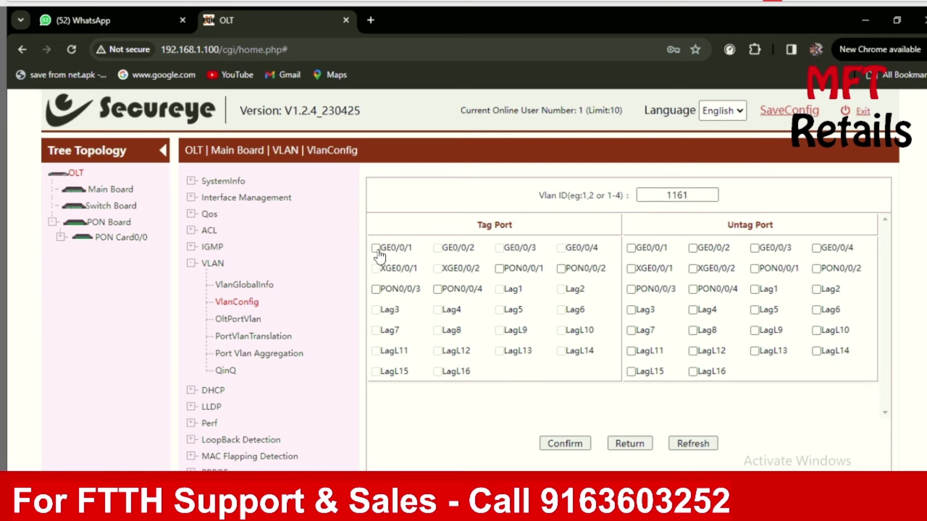
pyautogui.click(499, 269)
pyautogui.click(561, 269)
pyautogui.click(375, 289)
pyautogui.click(572, 445)
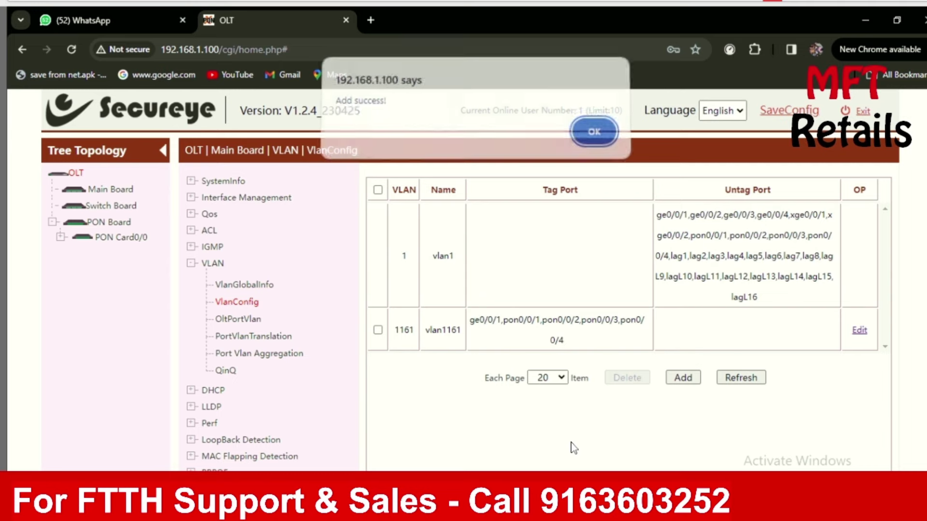
pyautogui.click(594, 137)
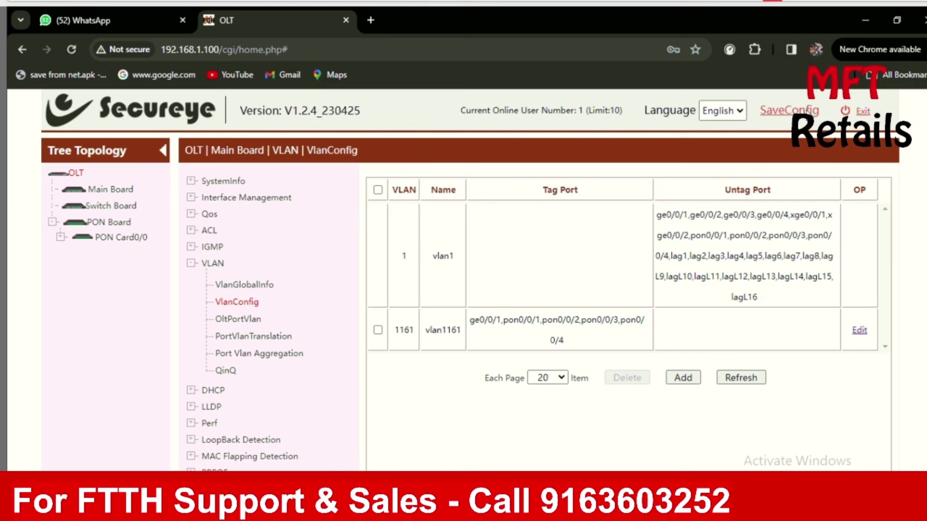
# Step: Save the OLT's configuration and confirm the save
pyautogui.click(803, 110)
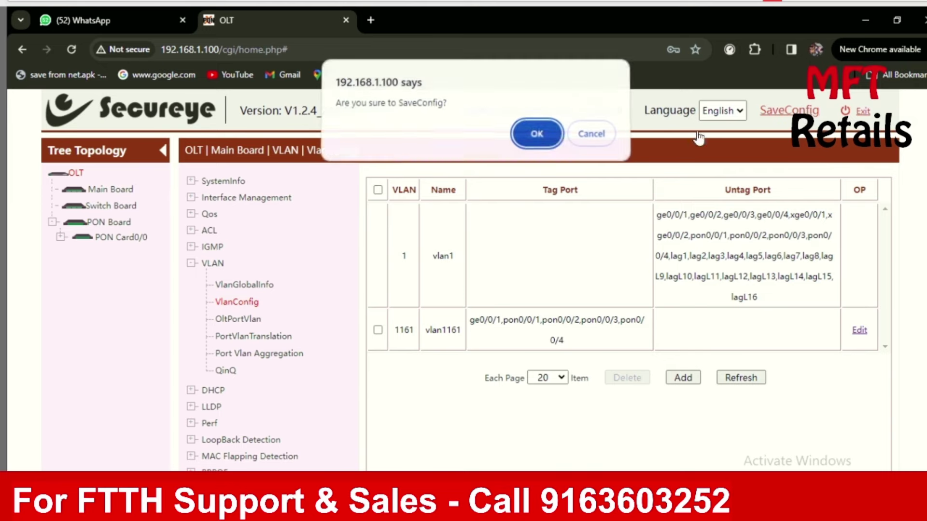
pyautogui.click(538, 136)
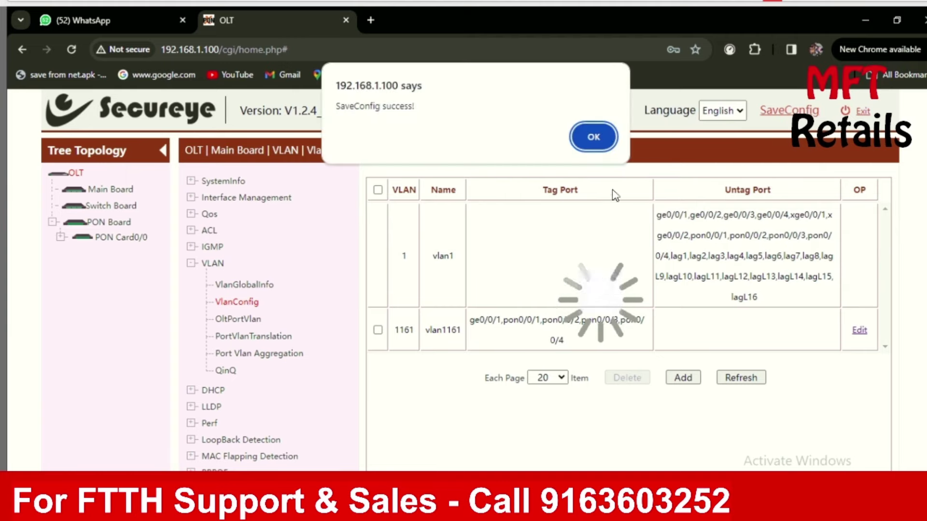
pyautogui.click(597, 144)
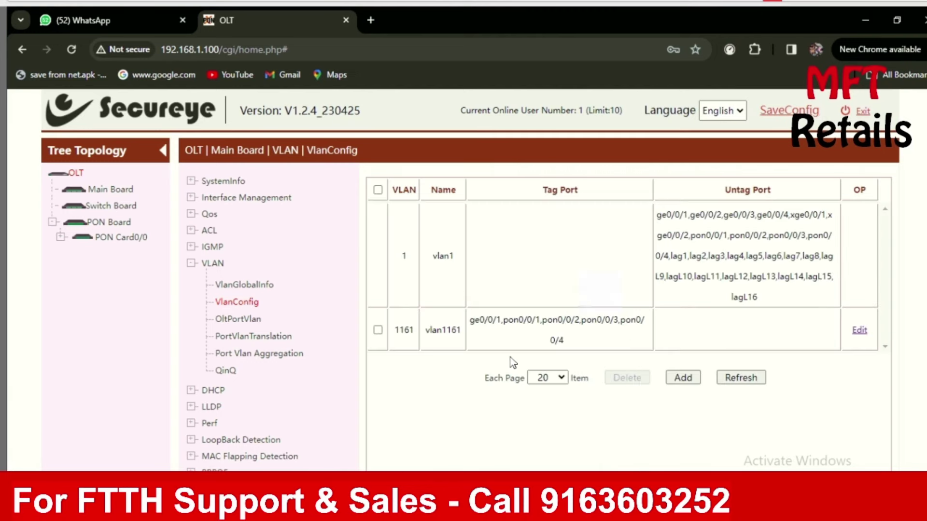
# Step: Add VLAN 1831 with GE0/0/1 and PON0/0/1 through PON0/0/4 as tagged ports
pyautogui.click(680, 381)
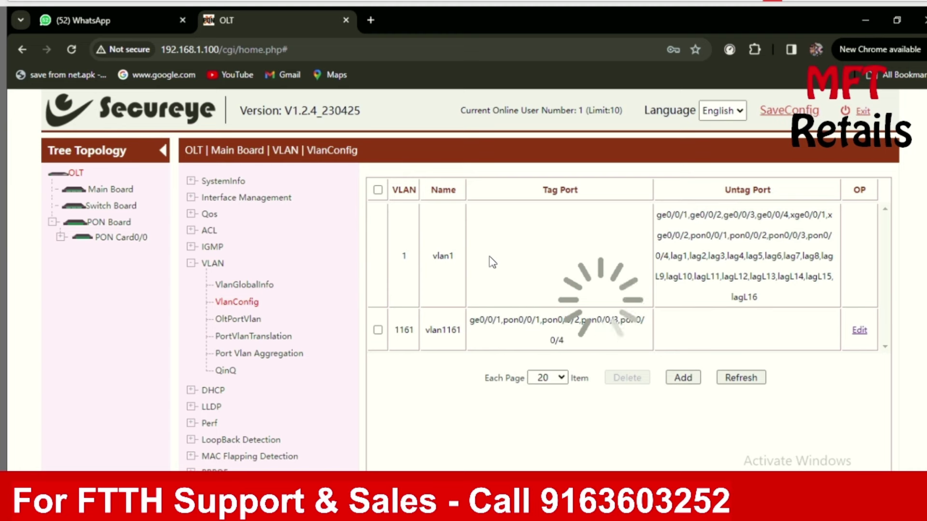
pyautogui.click(678, 195)
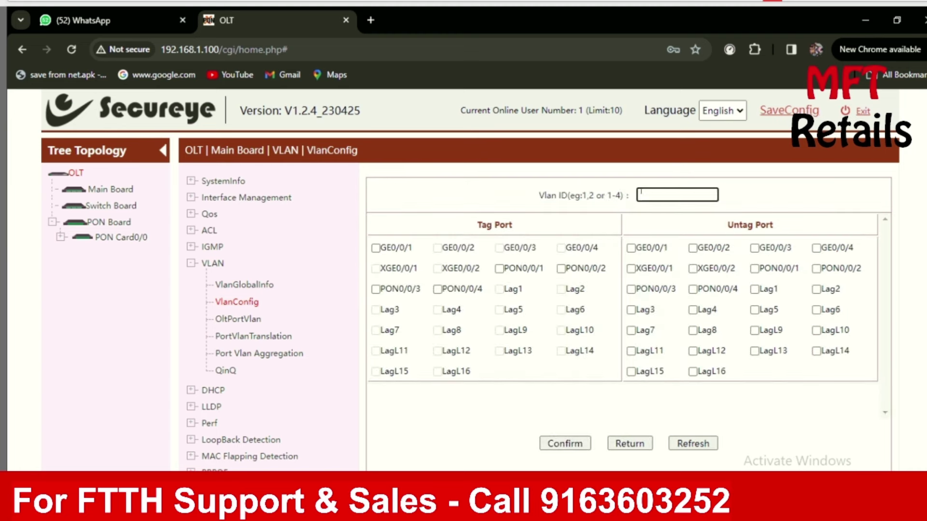
pyautogui.write('1831')
pyautogui.click(375, 249)
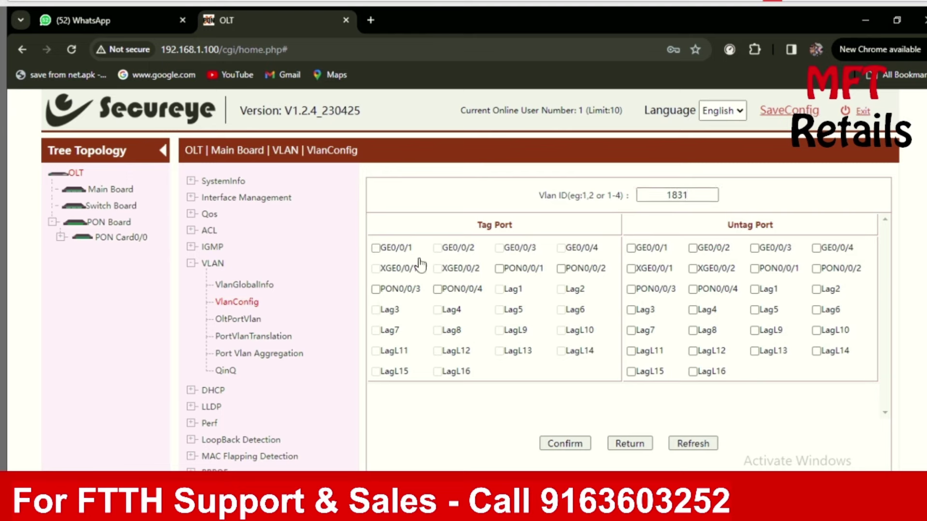
pyautogui.click(500, 268)
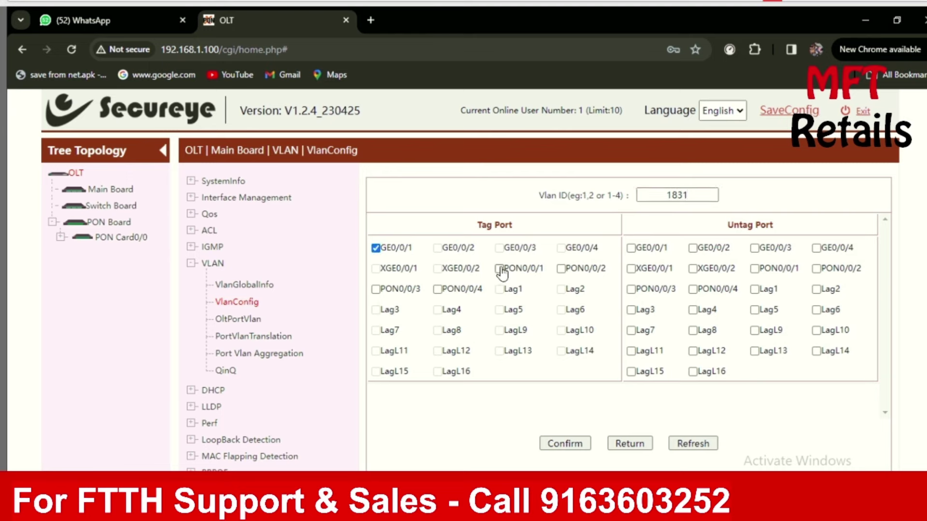
pyautogui.click(561, 268)
pyautogui.click(376, 289)
pyautogui.click(437, 290)
pyautogui.click(576, 446)
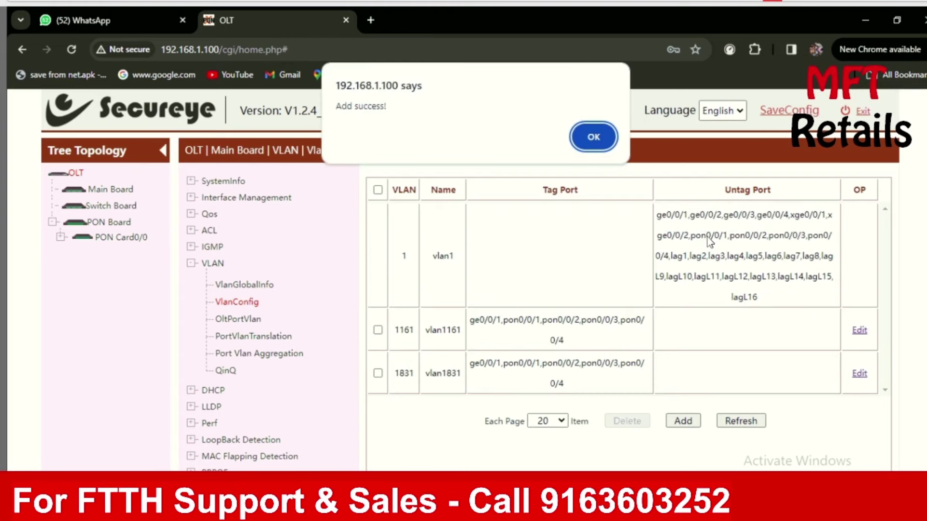
pyautogui.click(594, 137)
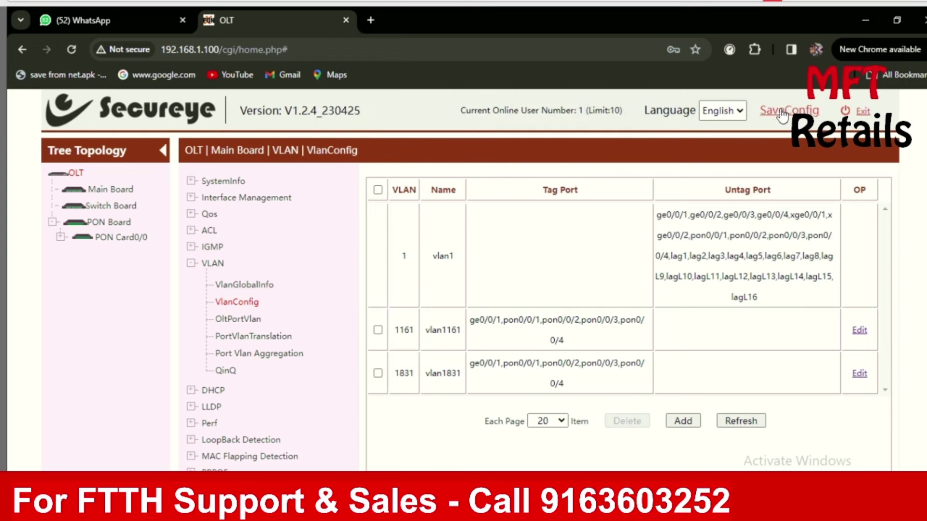
# Step: Save the OLT configuration with the new VLAN 1831 and confirm the save
pyautogui.click(782, 115)
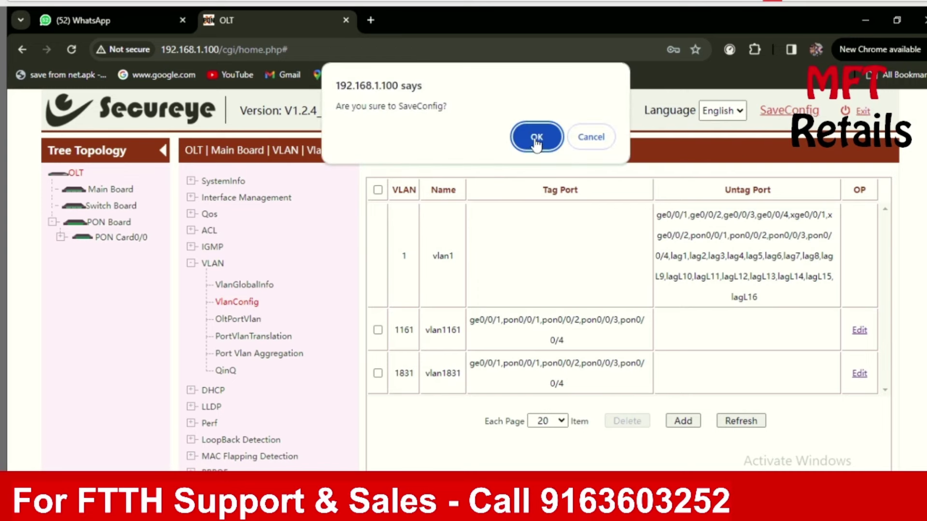
pyautogui.click(535, 137)
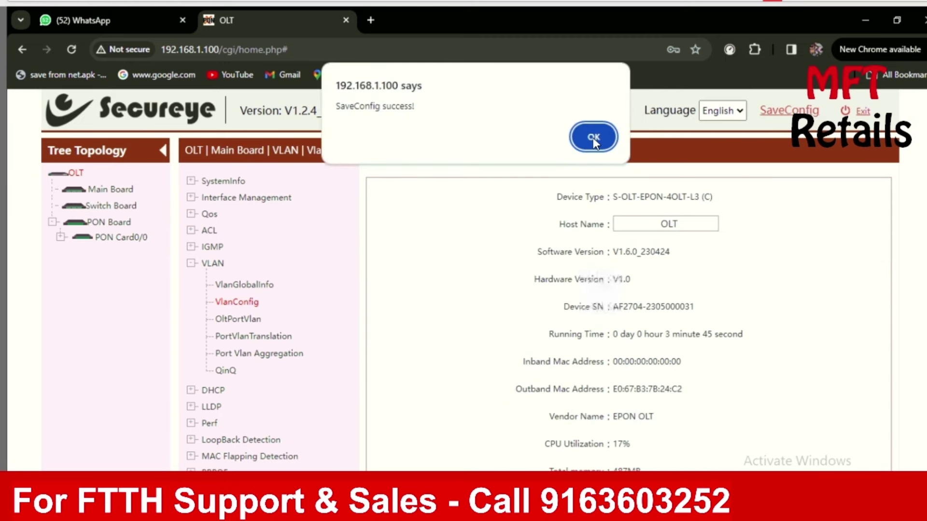
pyautogui.click(593, 138)
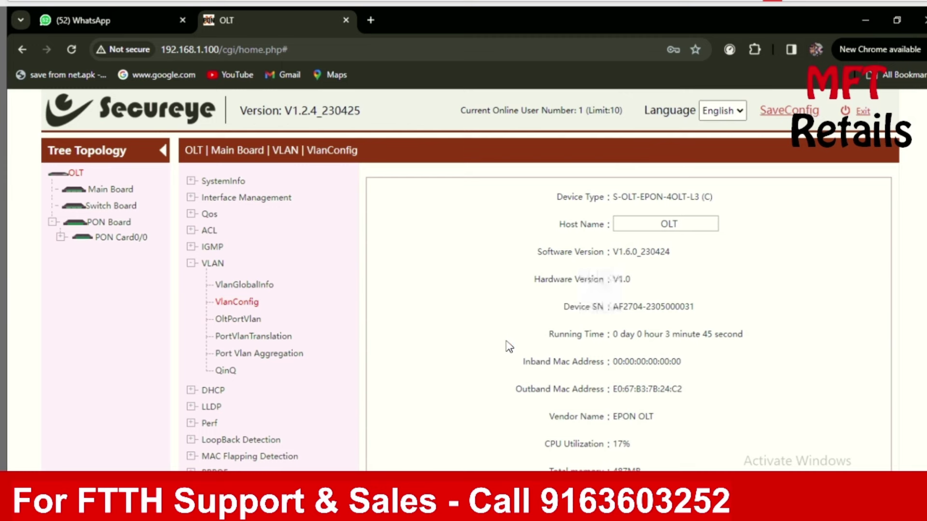
pyautogui.click(239, 303)
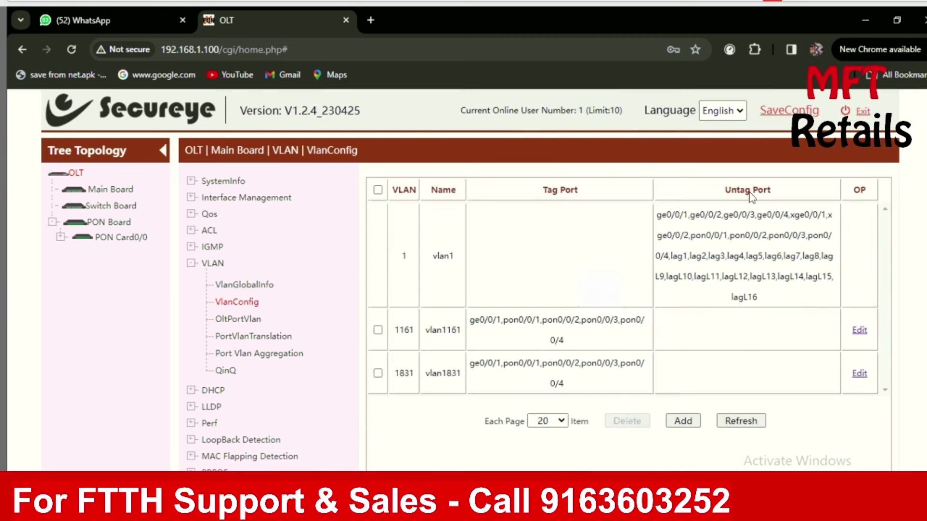
pyautogui.click(675, 416)
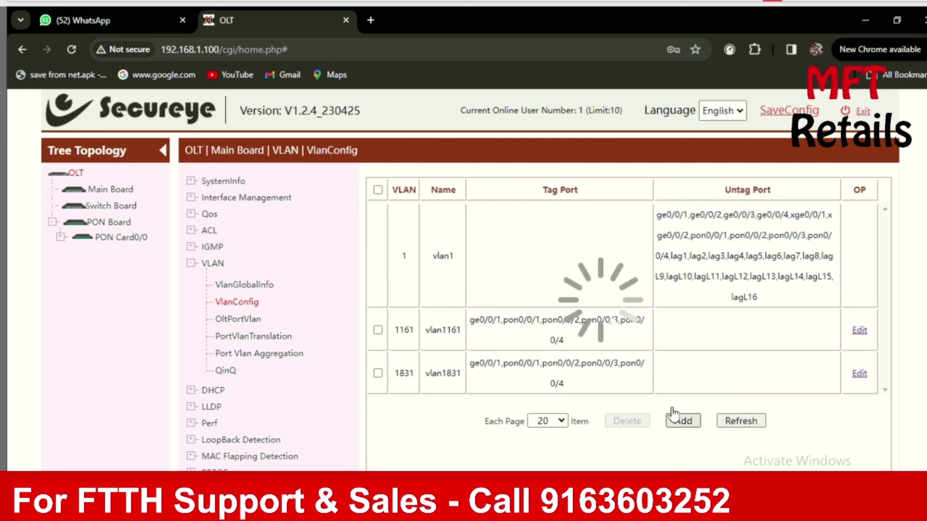
pyautogui.click(649, 196)
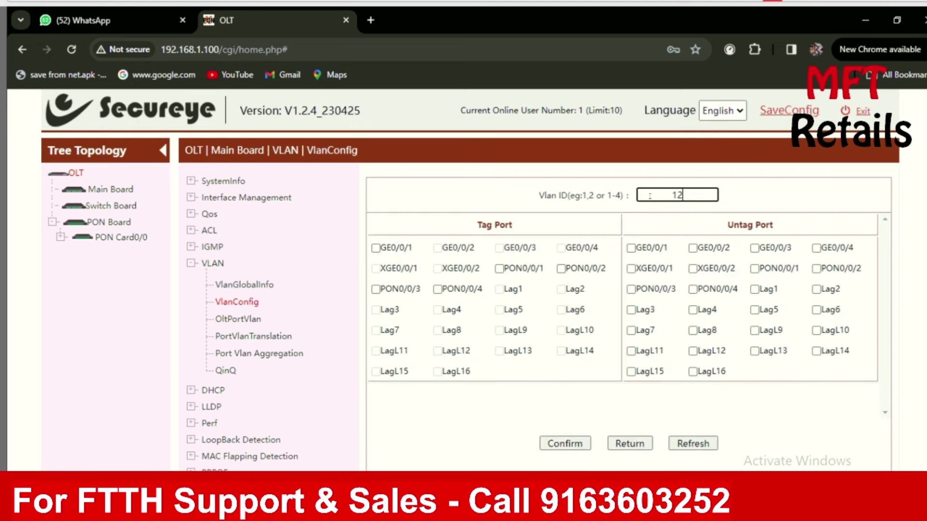
pyautogui.write('128-500')
pyautogui.click(376, 249)
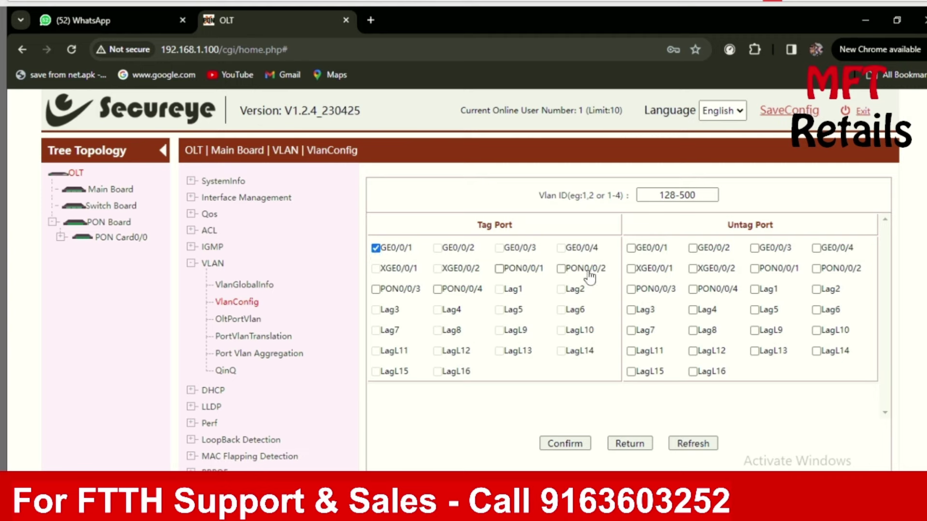
pyautogui.click(630, 443)
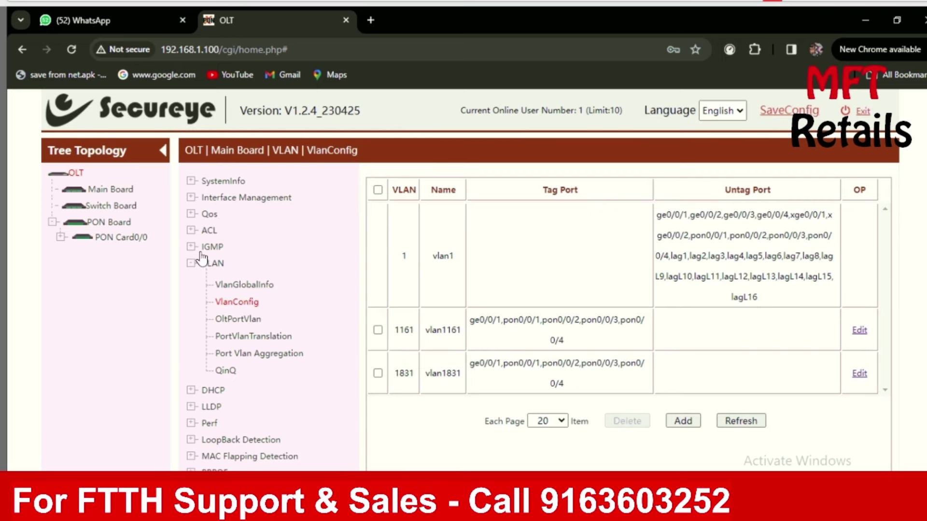
# Step: View the Switch Board's port attributes and look through its SNI, STP and Layer3 Manage sections
pyautogui.click(192, 269)
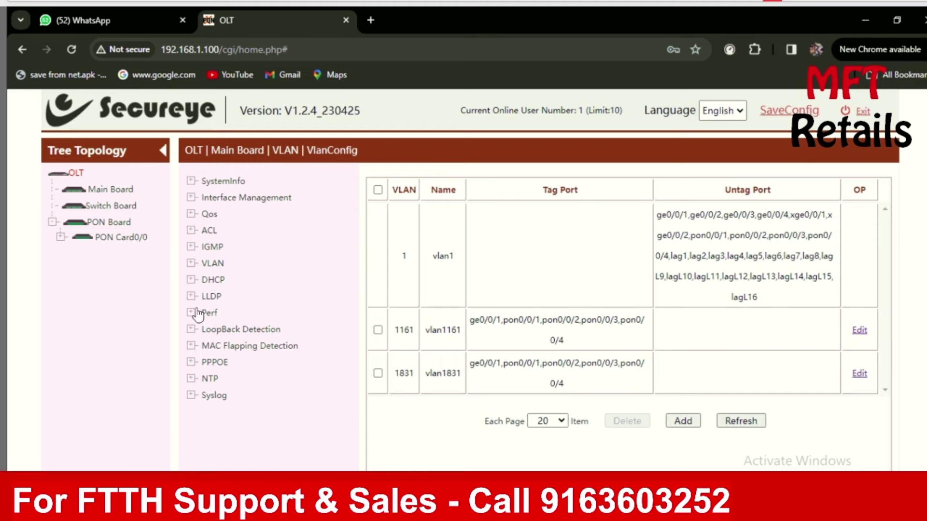
pyautogui.click(118, 210)
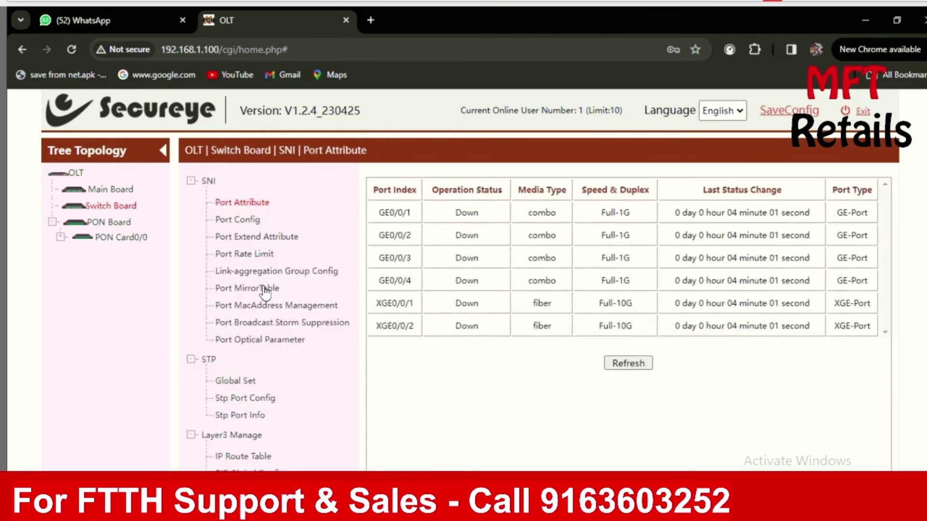
pyautogui.click(192, 183)
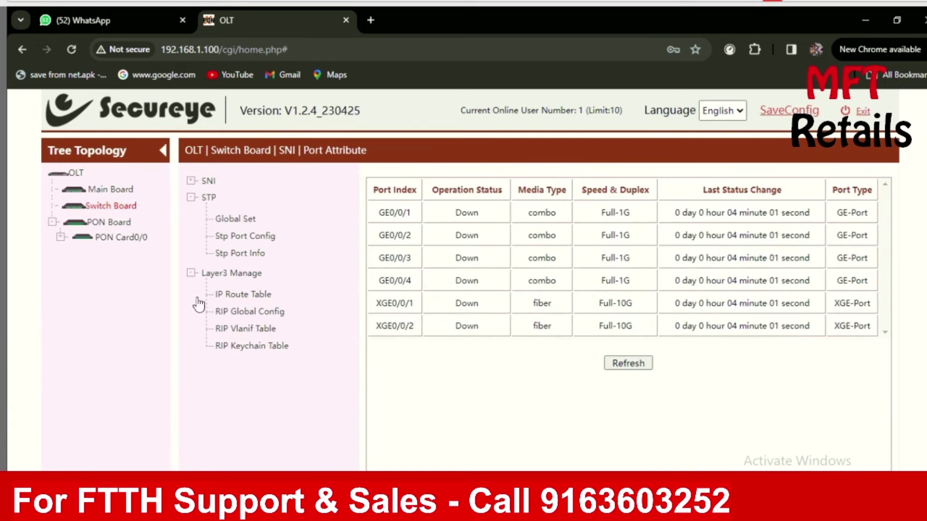
pyautogui.click(192, 274)
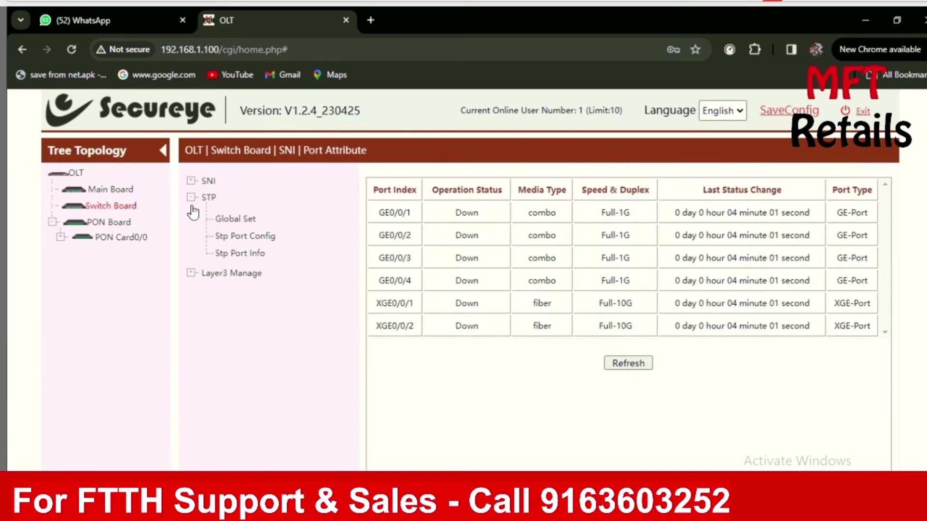
pyautogui.click(192, 197)
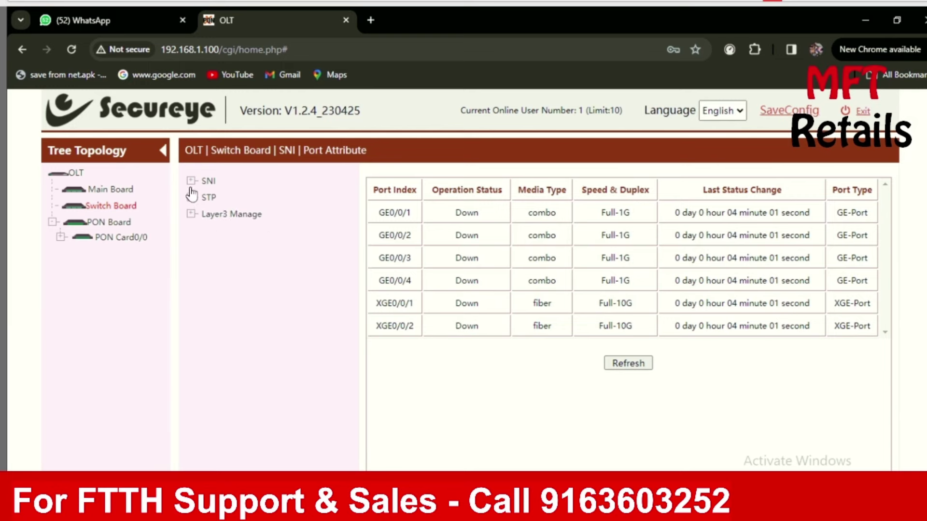
pyautogui.click(192, 181)
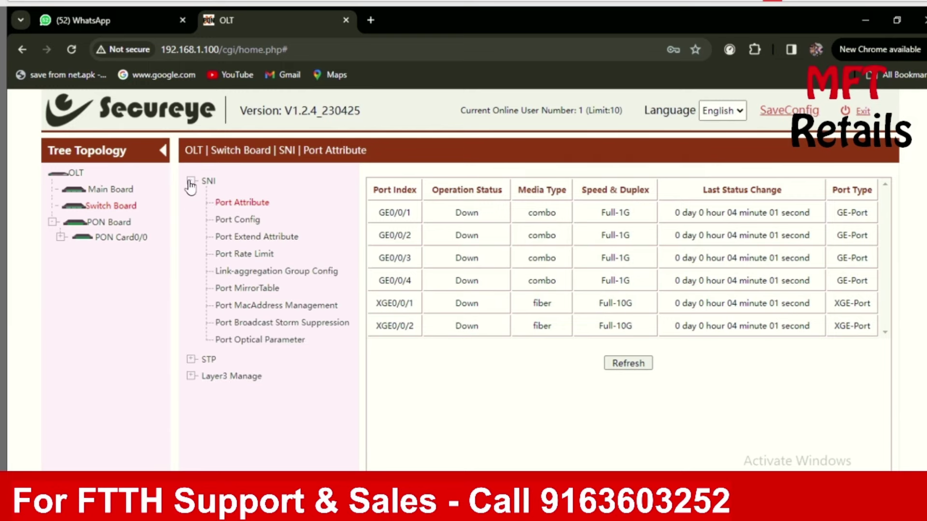
pyautogui.click(191, 182)
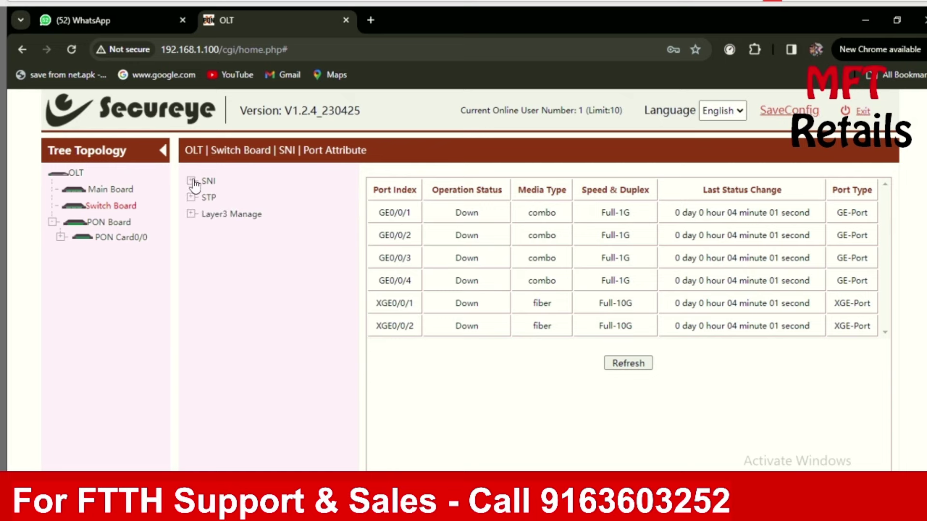
pyautogui.click(191, 182)
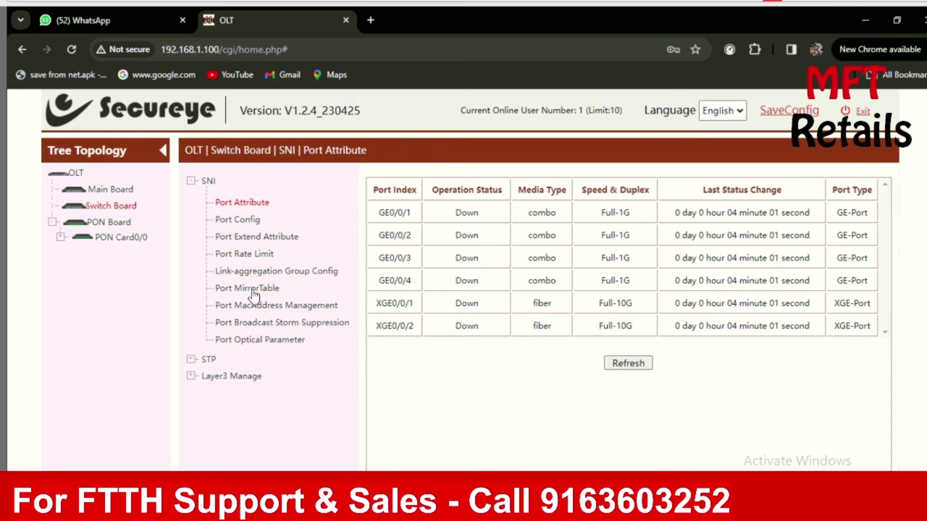
# Step: Check the switch ports' optical parameters and the MAC address table with its management settings
pyautogui.click(270, 341)
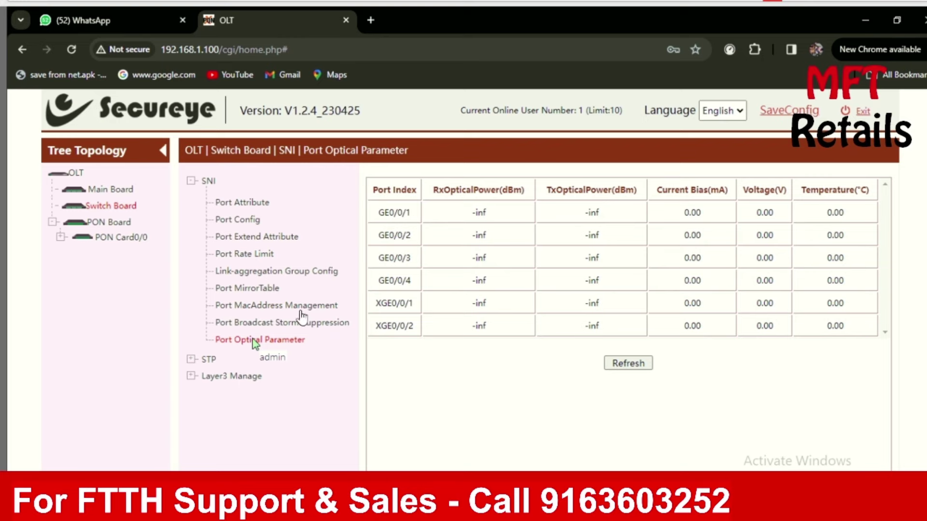
pyautogui.click(256, 306)
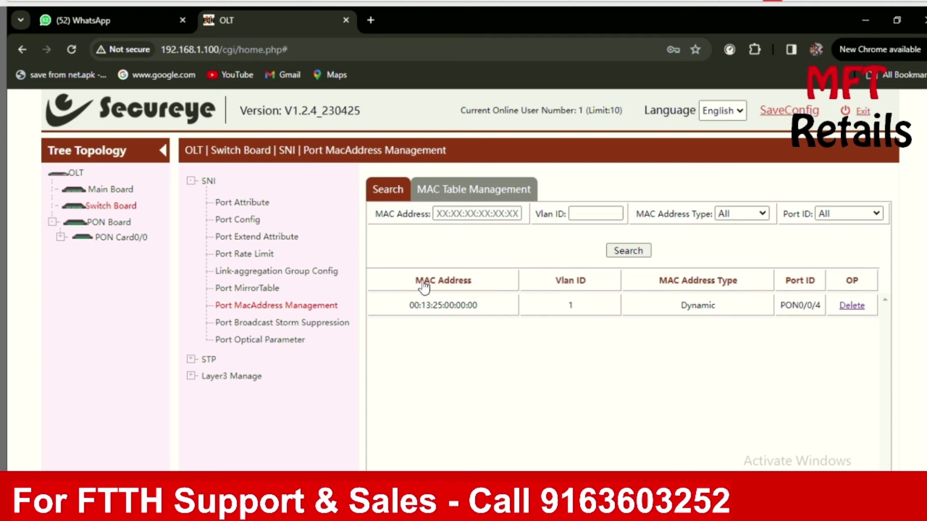
pyautogui.click(480, 195)
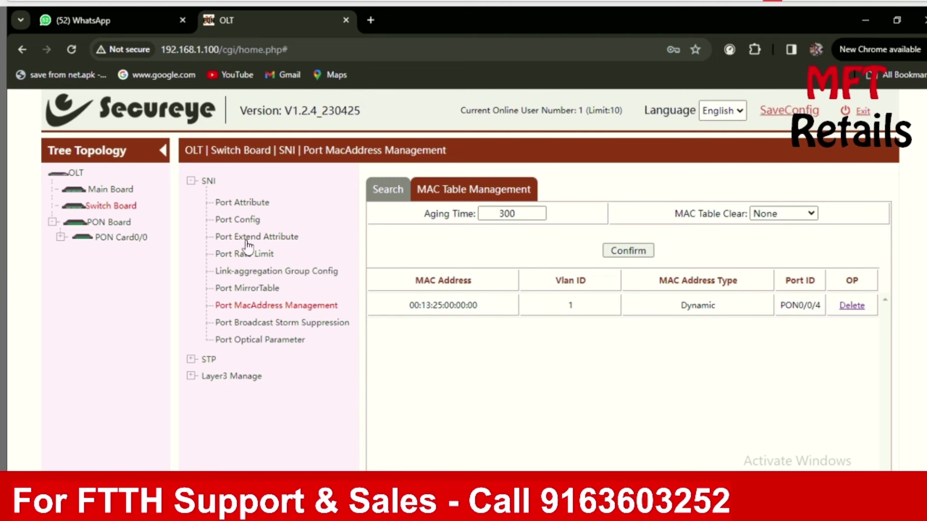
# Step: Open the switch port configuration and examine the admin status and 15-minute performance statistics options for GE0/0/1
pyautogui.click(240, 221)
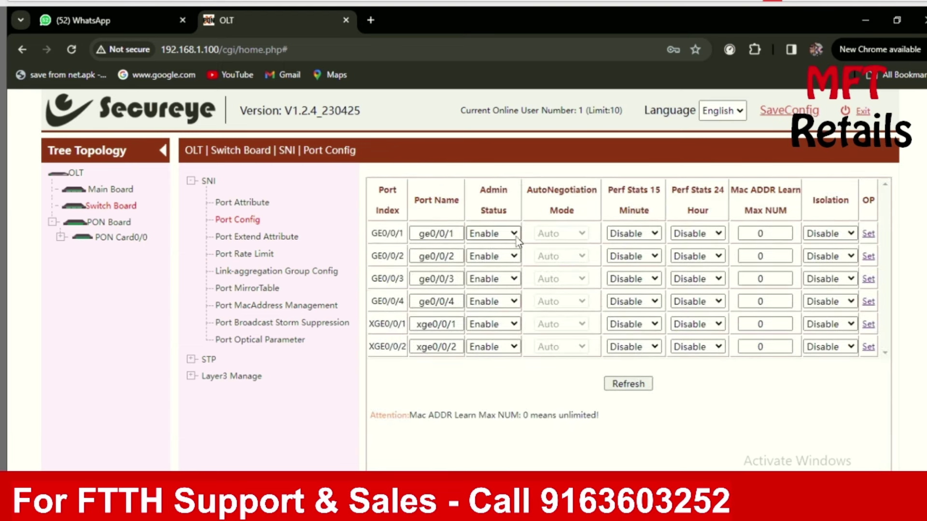
pyautogui.click(653, 235)
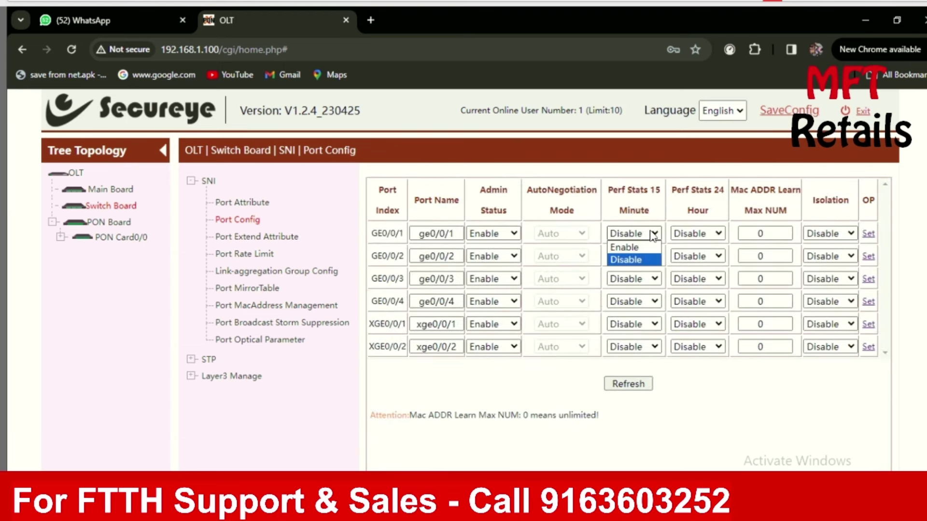
pyautogui.click(748, 236)
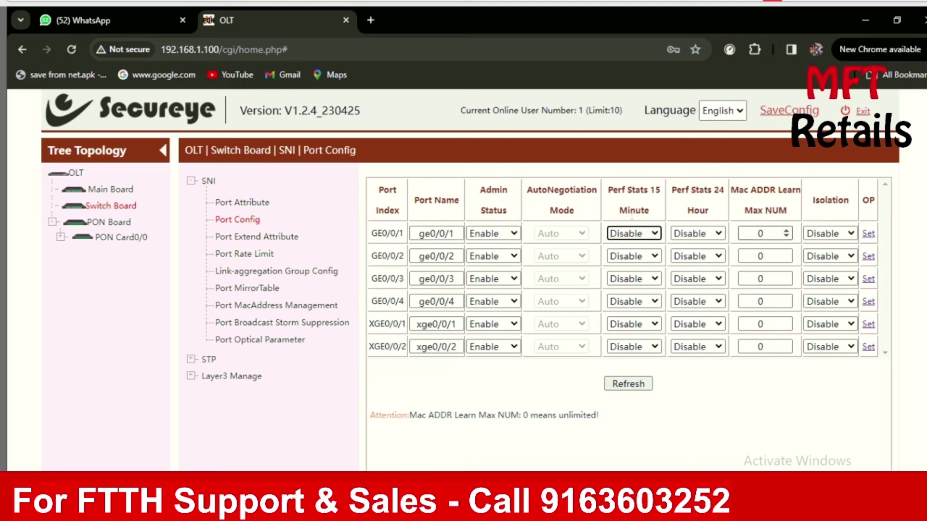
pyautogui.click(506, 239)
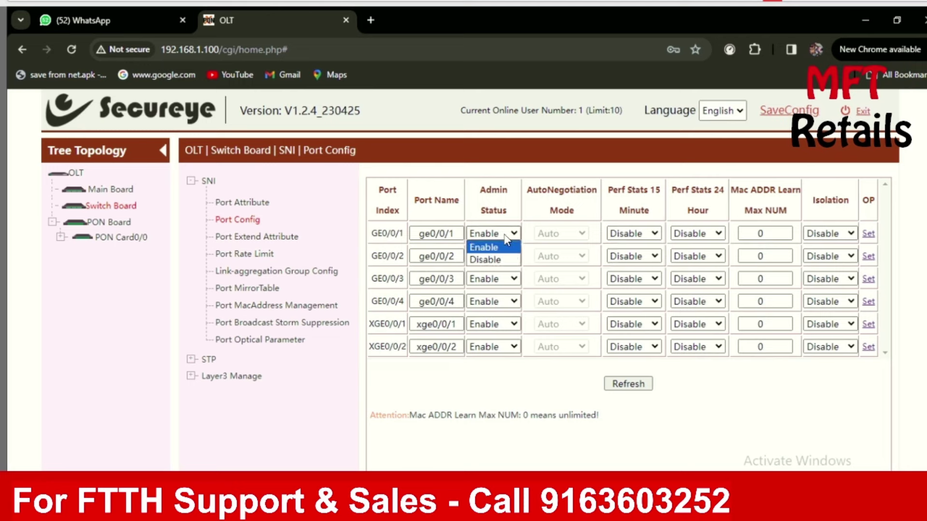
pyautogui.click(505, 238)
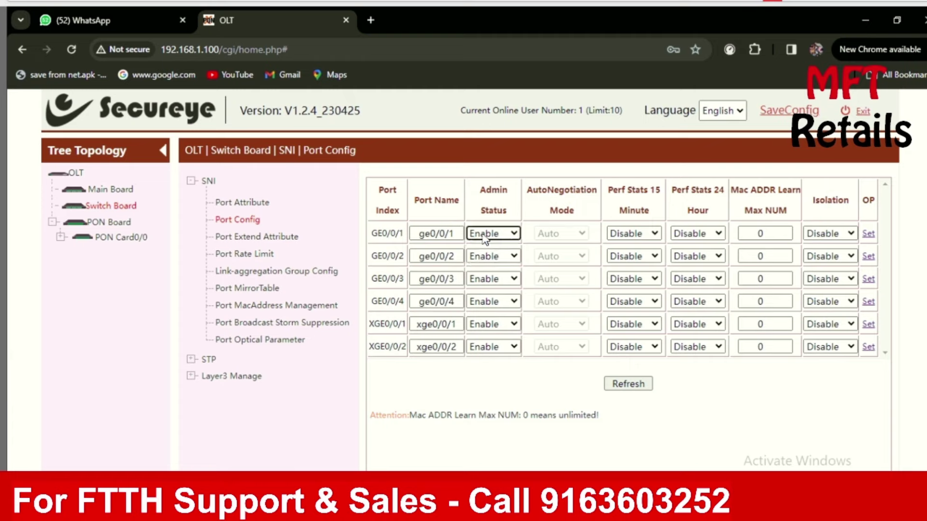